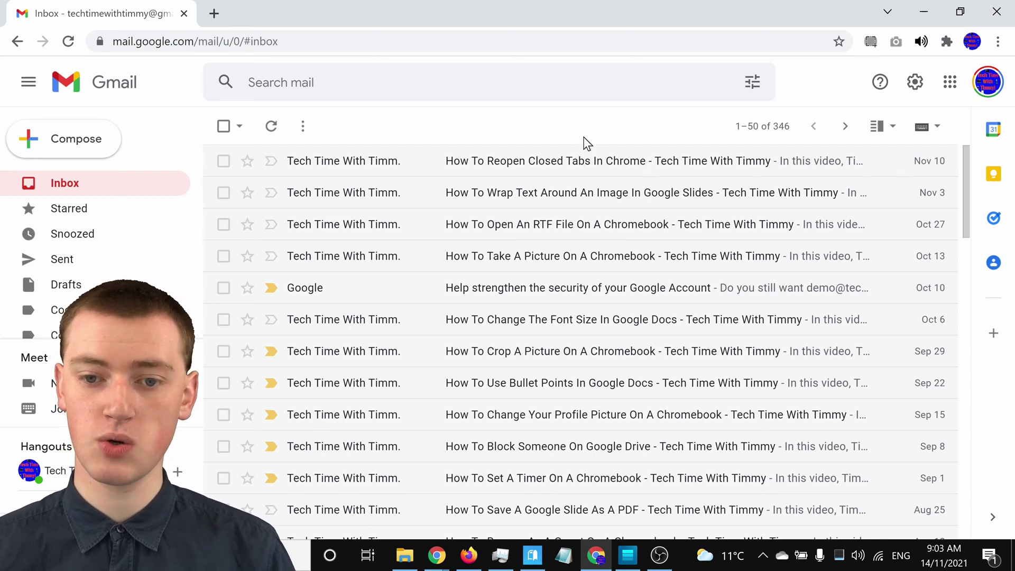
Go to the Forwarding and POP/IMAP settings and start adding a forwarding address
{"action": "left_click", "coordinate": [915, 83]}
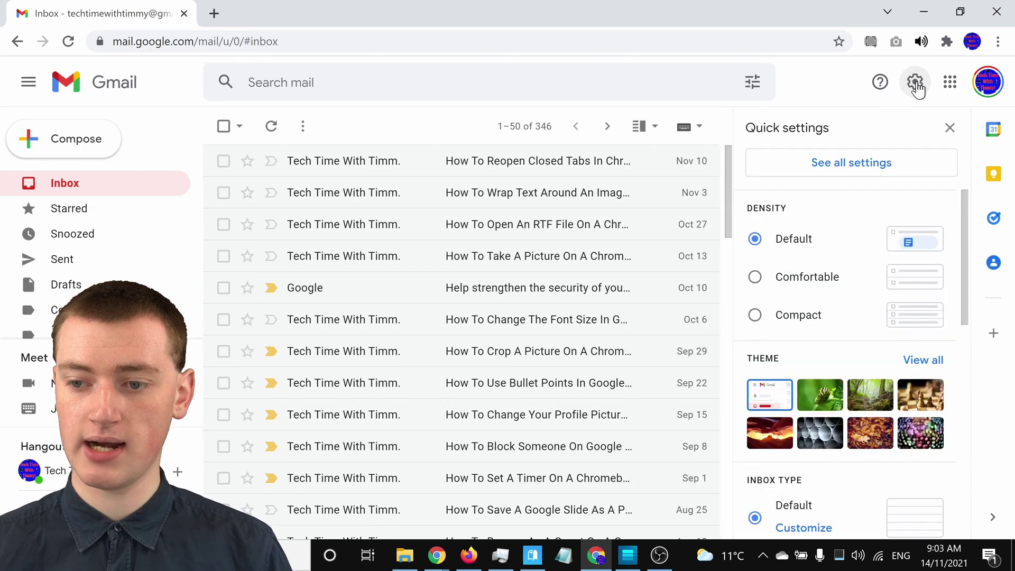
{"action": "left_click", "coordinate": [834, 171]}
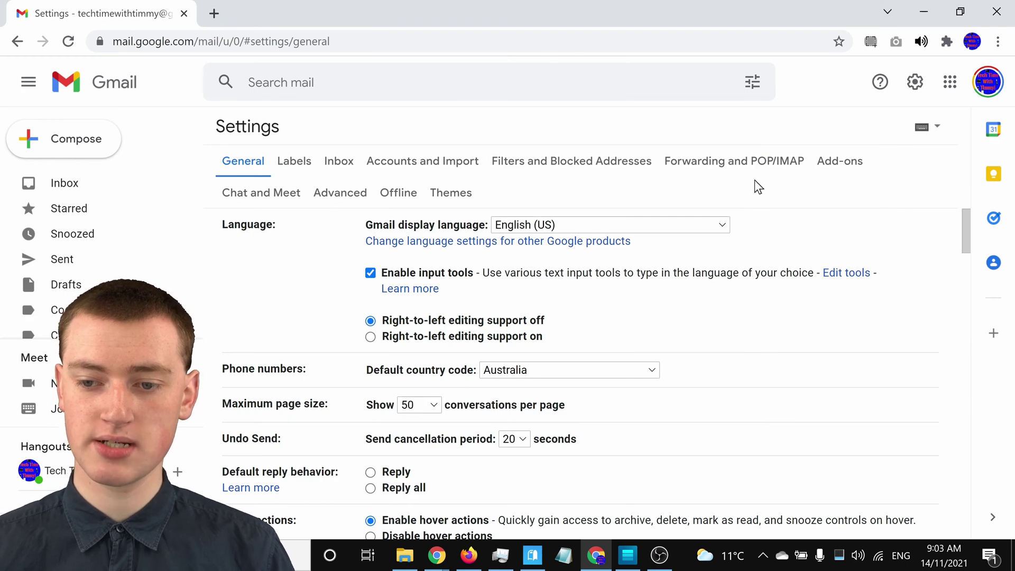
{"action": "left_click", "coordinate": [748, 167]}
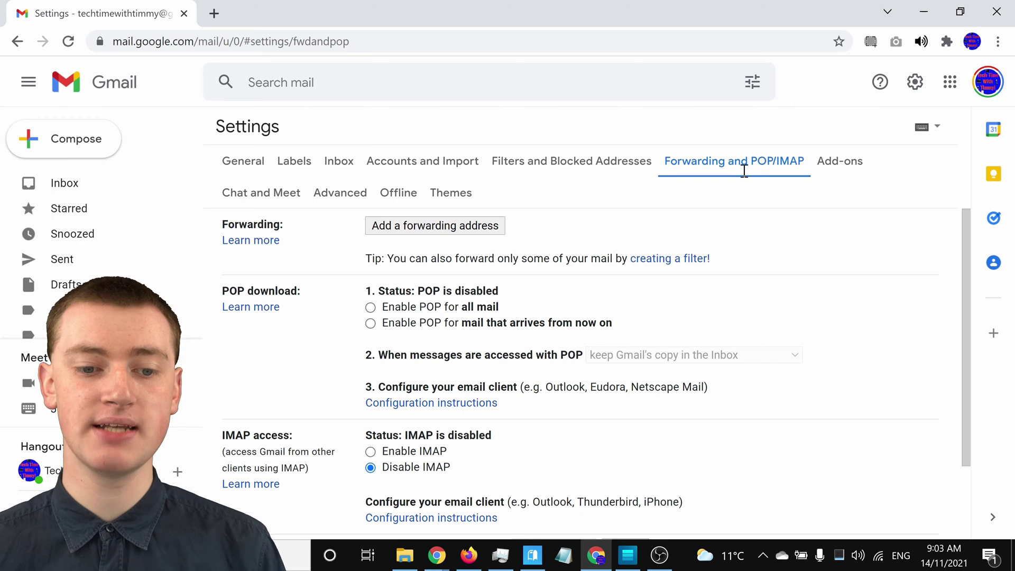
{"action": "left_click", "coordinate": [476, 229]}
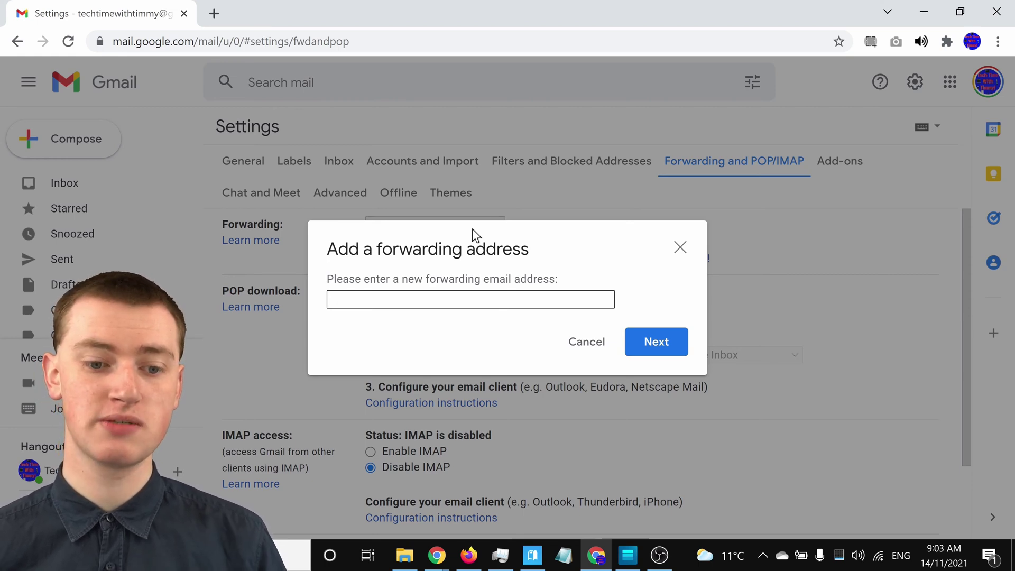
Paste in the new forwarding email address and confirm sending it a verification code
{"action": "key", "text": "ctrl+v"}
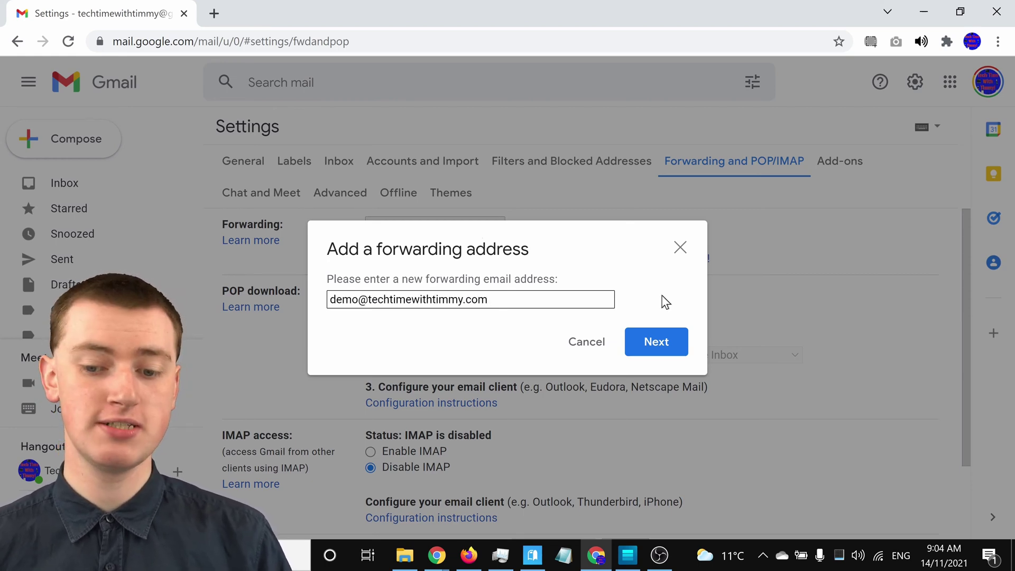
{"action": "left_click", "coordinate": [657, 344]}
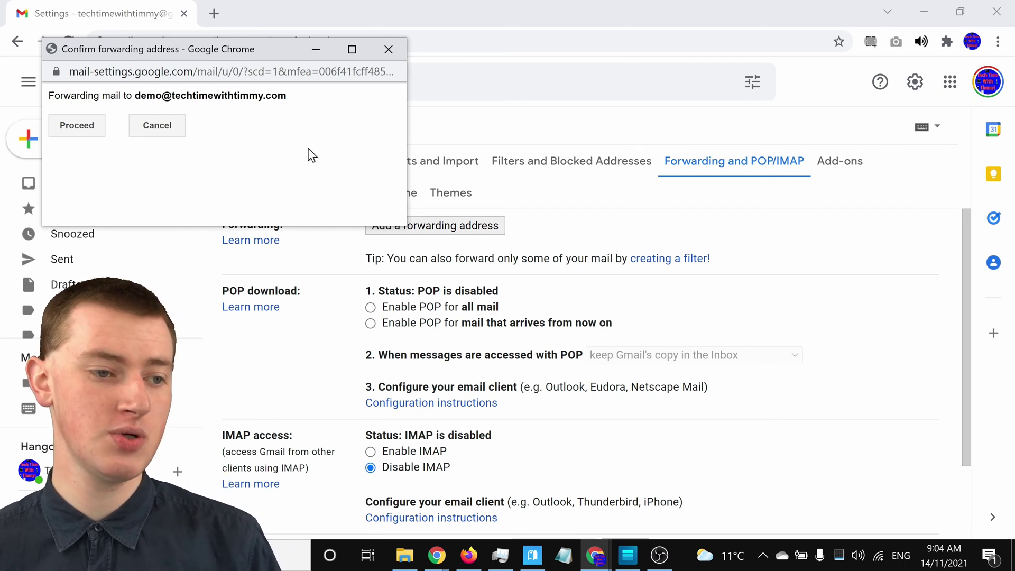
{"action": "left_click", "coordinate": [75, 125]}
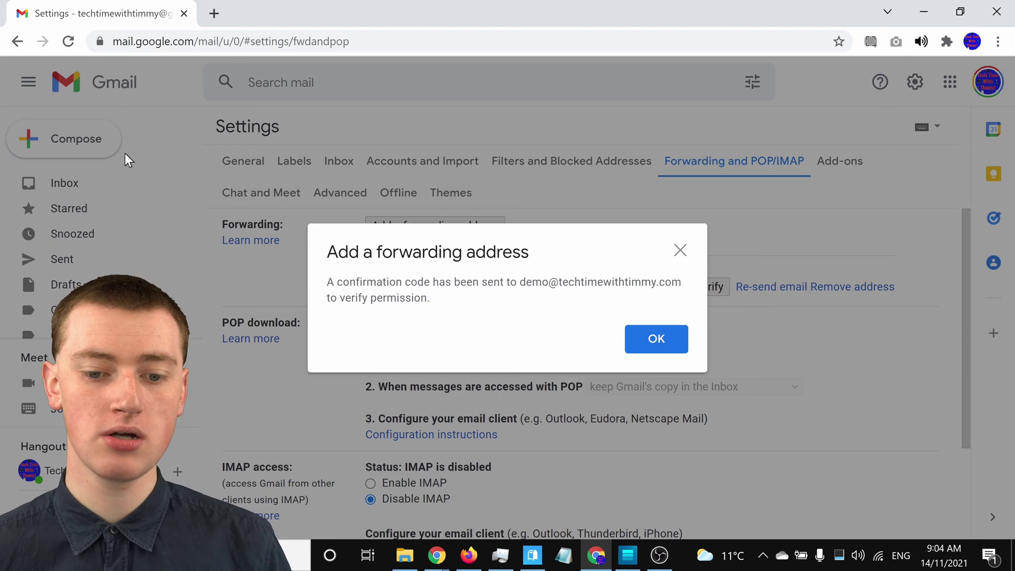
{"action": "left_click_drag", "start_coordinate": [518, 281], "coordinate": [701, 288]}
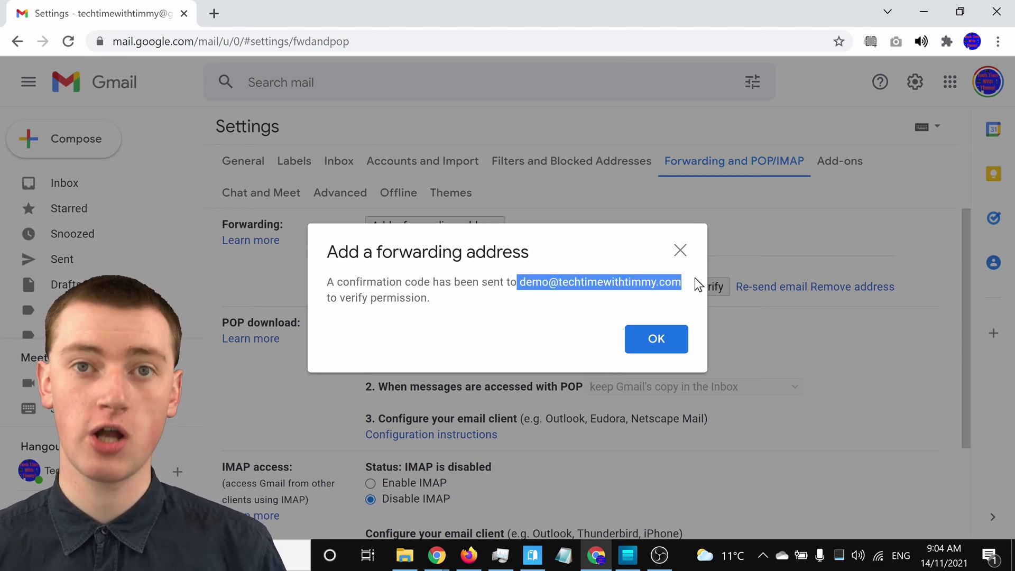
{"action": "left_click", "coordinate": [679, 302]}
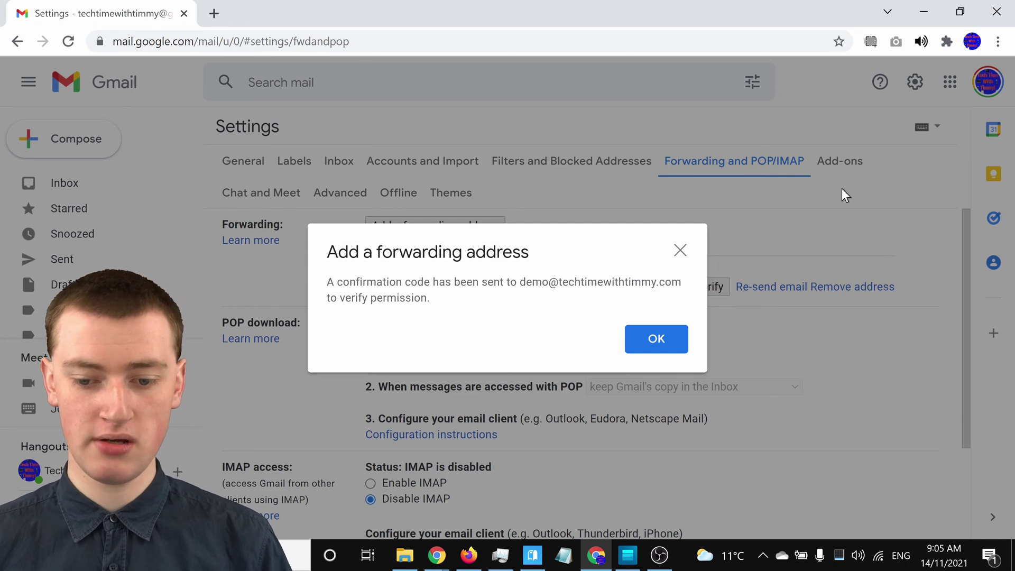
Paste the received confirmation code into the code field and verify the forwarding address
{"action": "left_click", "coordinate": [654, 340]}
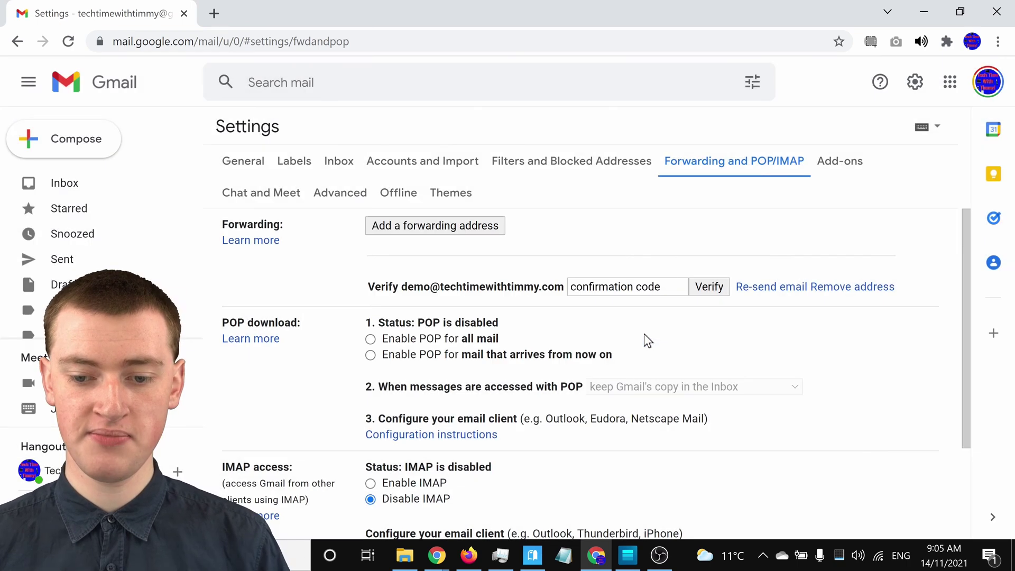
{"action": "left_click", "coordinate": [622, 288]}
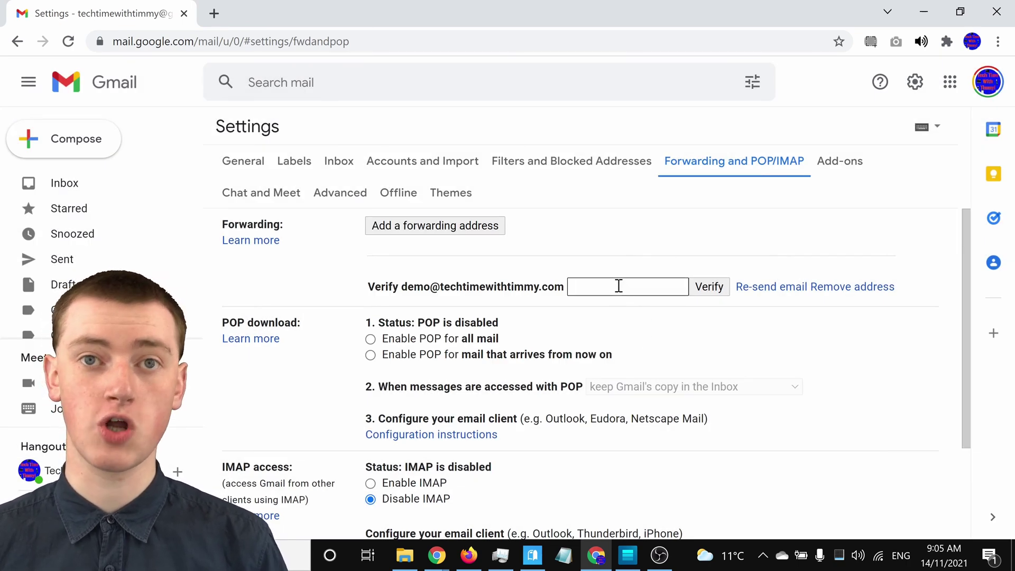
{"action": "right_click", "coordinate": [614, 285]}
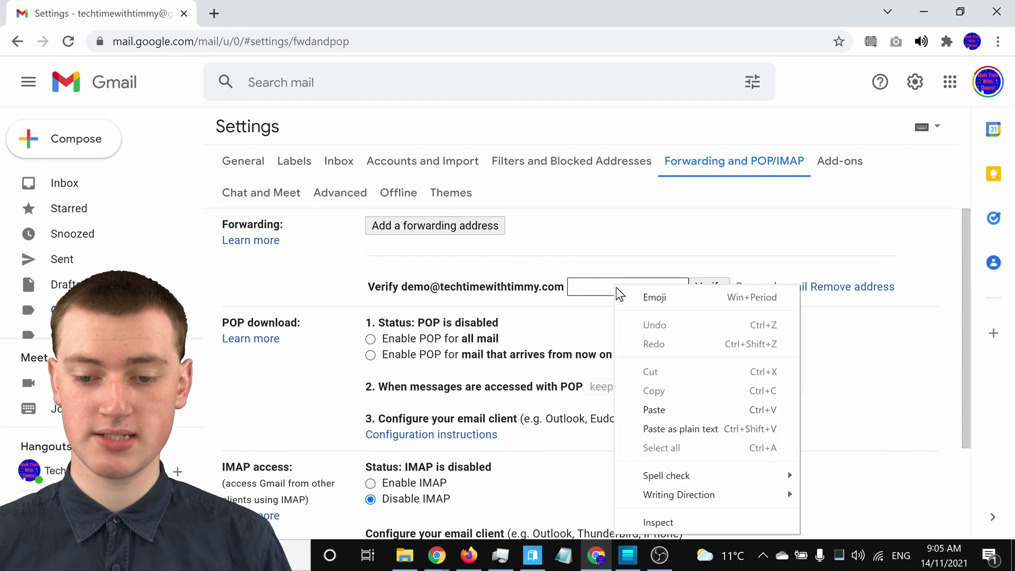
{"action": "left_click", "coordinate": [667, 408]}
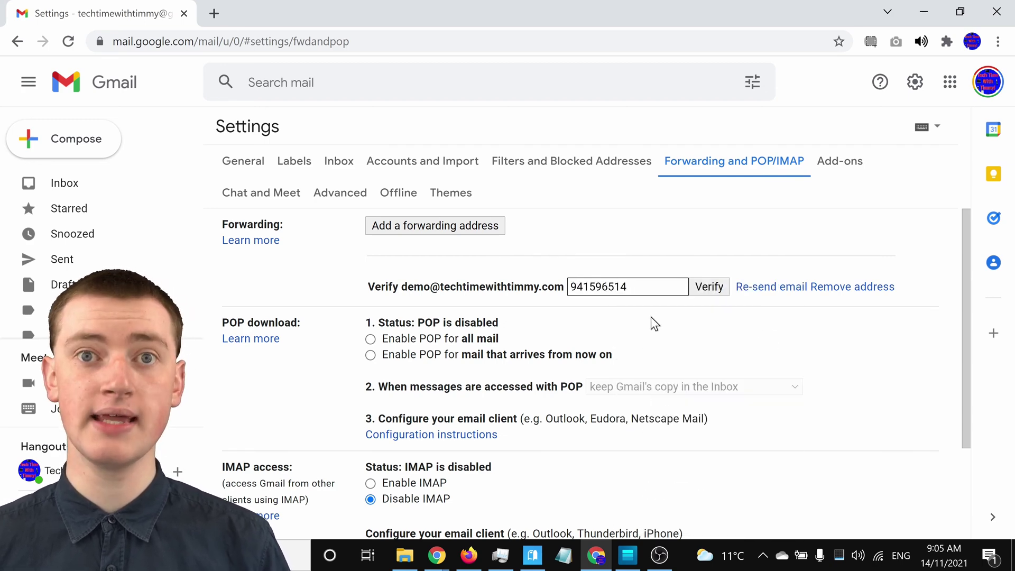
{"action": "left_click", "coordinate": [716, 289]}
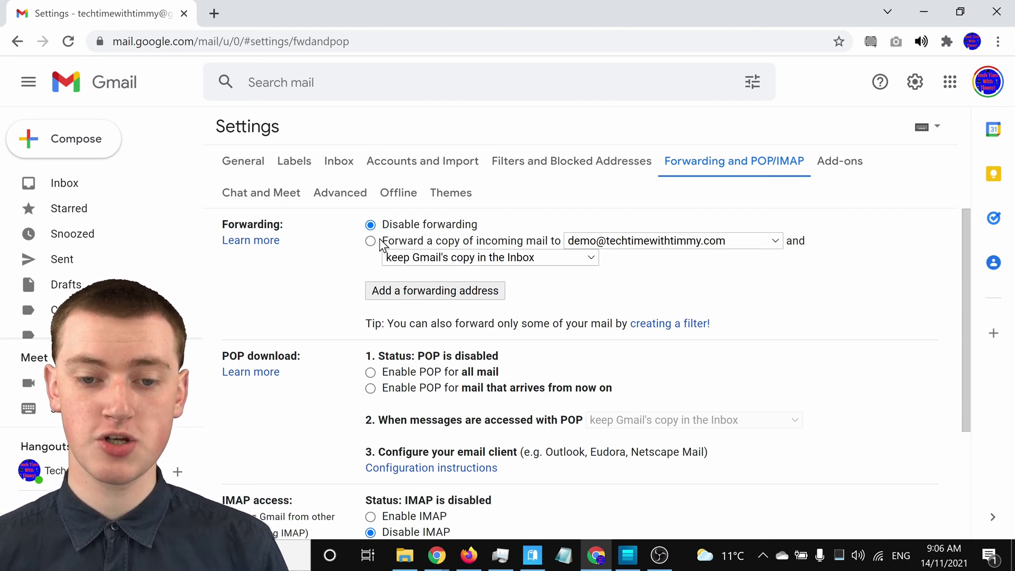
In the Filters and Blocked Addresses settings, start creating a new filter
{"action": "left_click", "coordinate": [557, 161]}
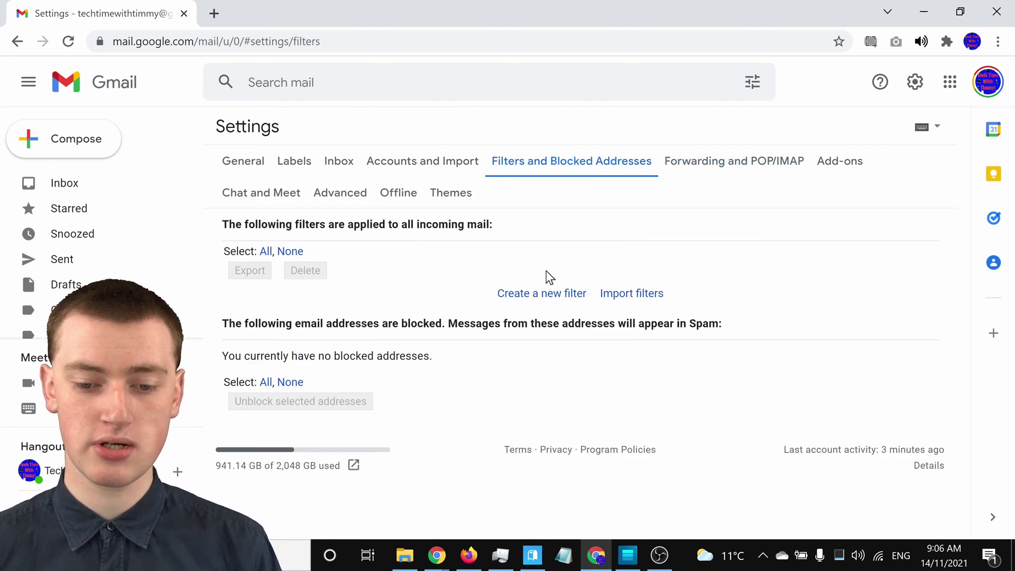
{"action": "left_click", "coordinate": [547, 293]}
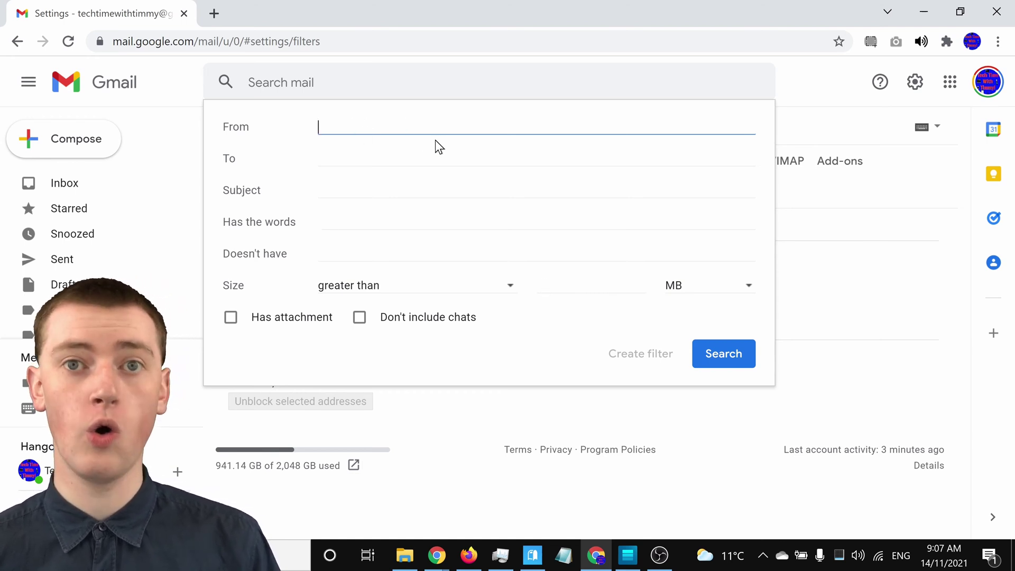
Paste the sender's email address into the From criterion and continue to the filter actions
{"action": "left_click", "coordinate": [371, 193]}
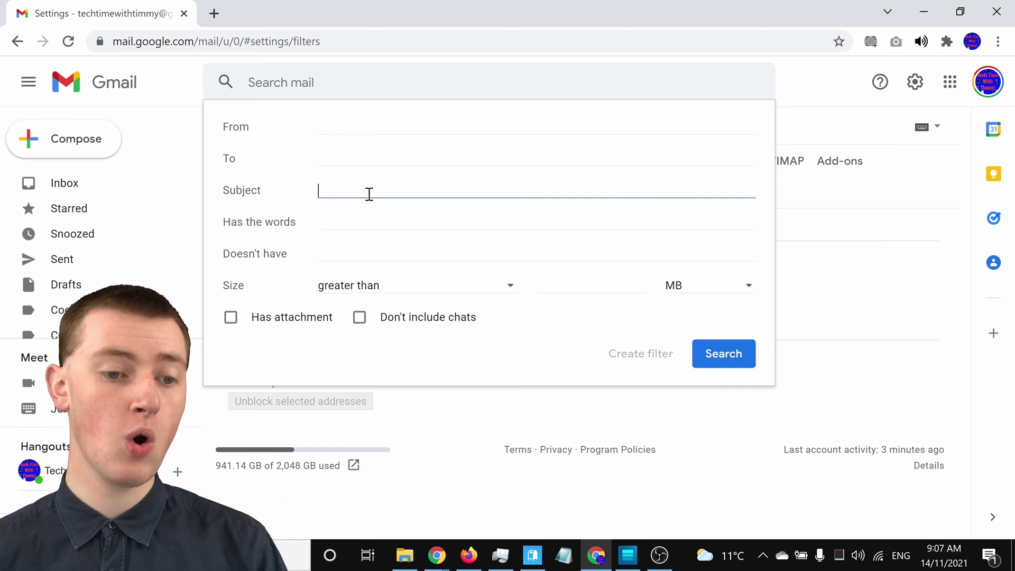
{"action": "left_click", "coordinate": [372, 226]}
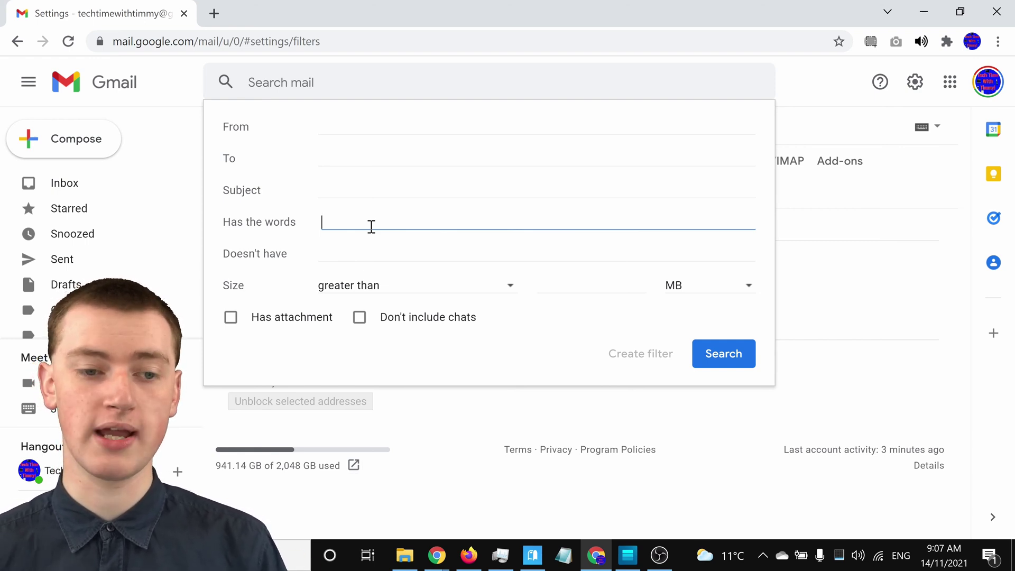
{"action": "left_click", "coordinate": [362, 126]}
{"action": "key", "text": "ctrl+v"}
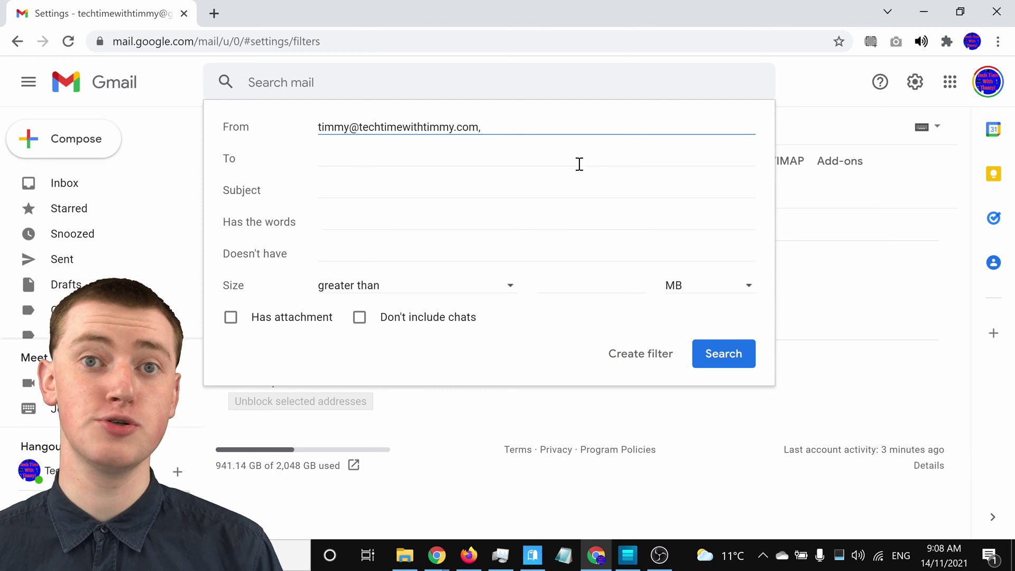
{"action": "left_click", "coordinate": [645, 364]}
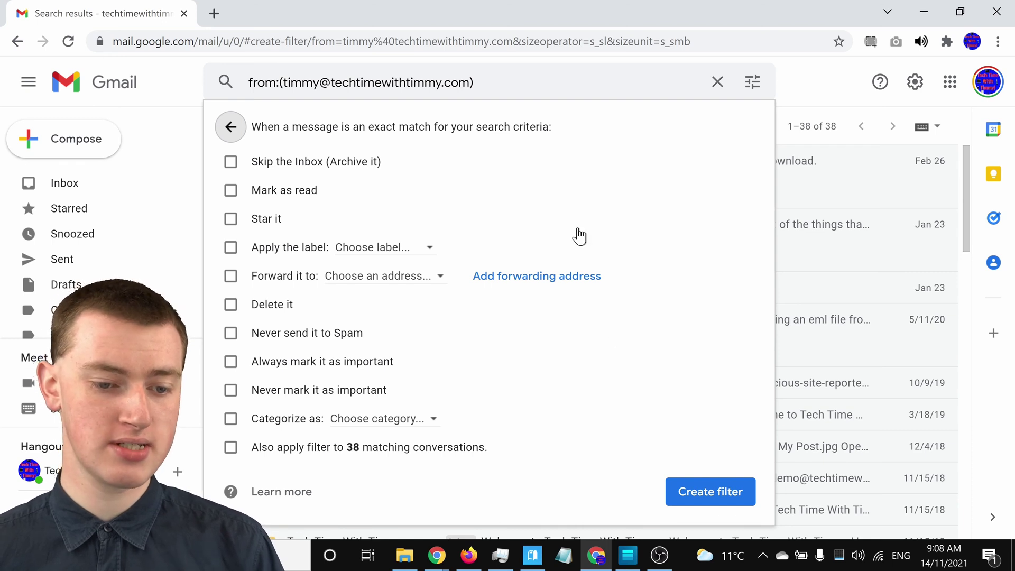
Enable Forward it to, choose the verified address, and create the filter
{"action": "left_click", "coordinate": [231, 276]}
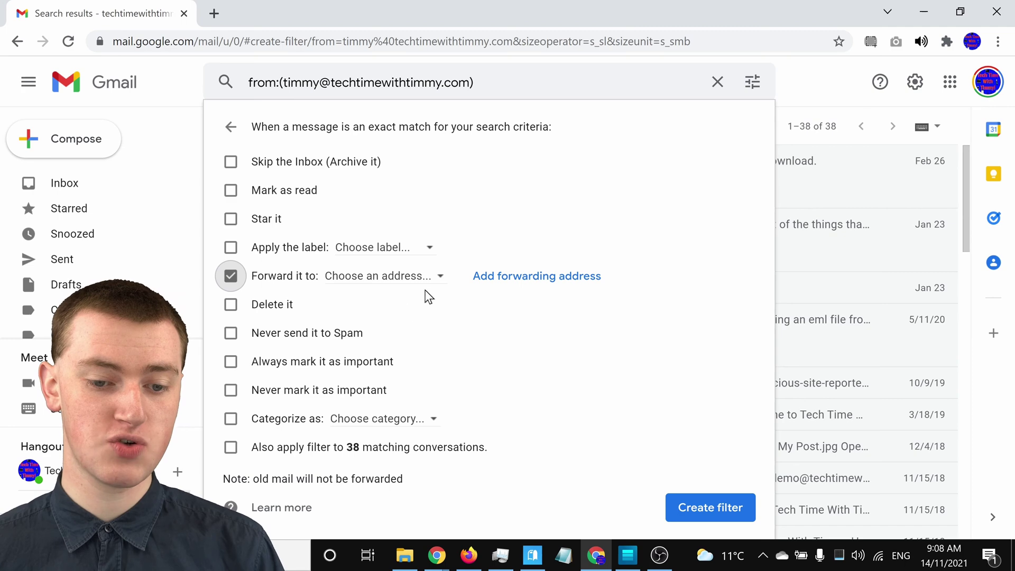
{"action": "left_click", "coordinate": [443, 276]}
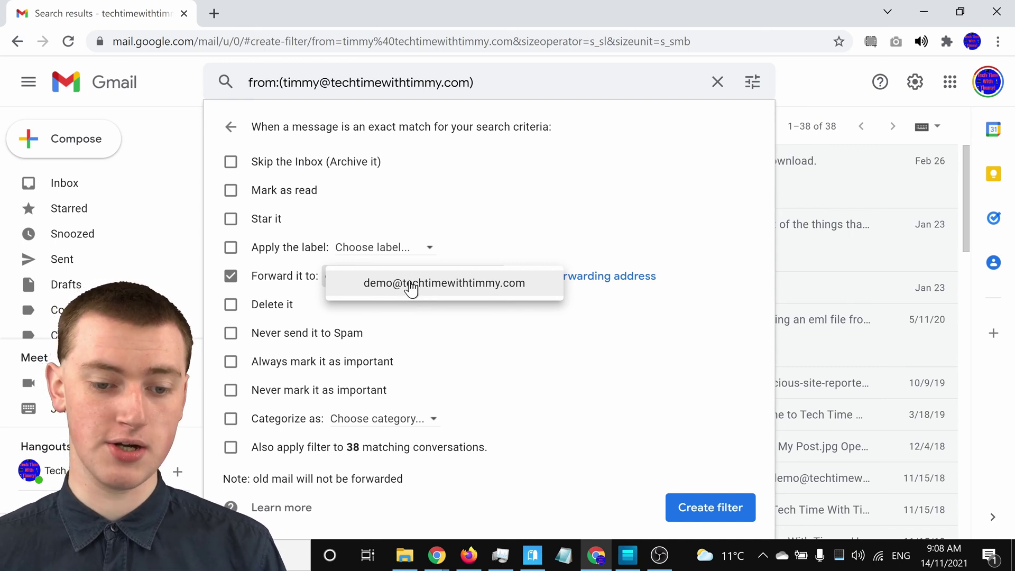
{"action": "left_click", "coordinate": [423, 288]}
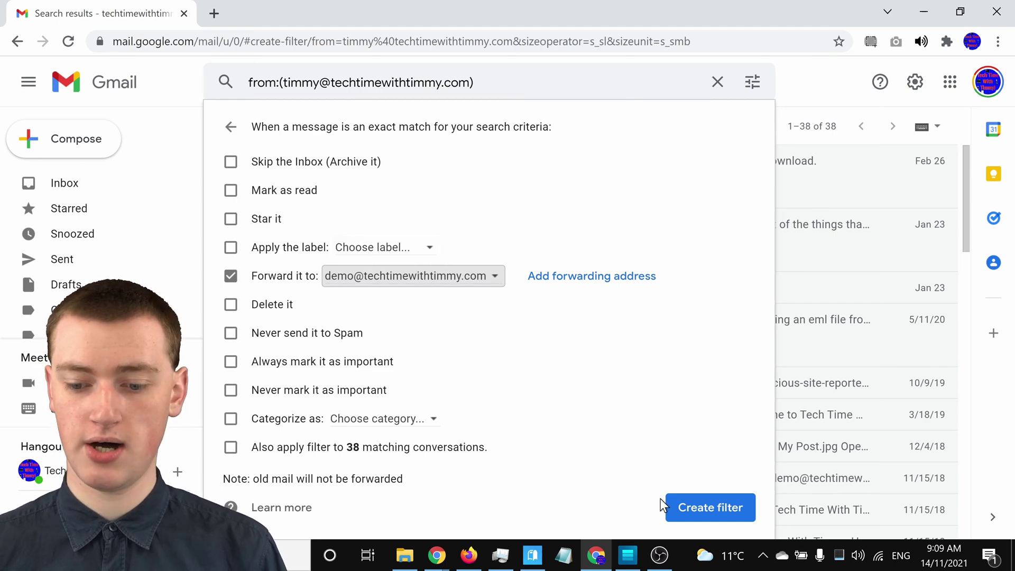
{"action": "left_click", "coordinate": [740, 514]}
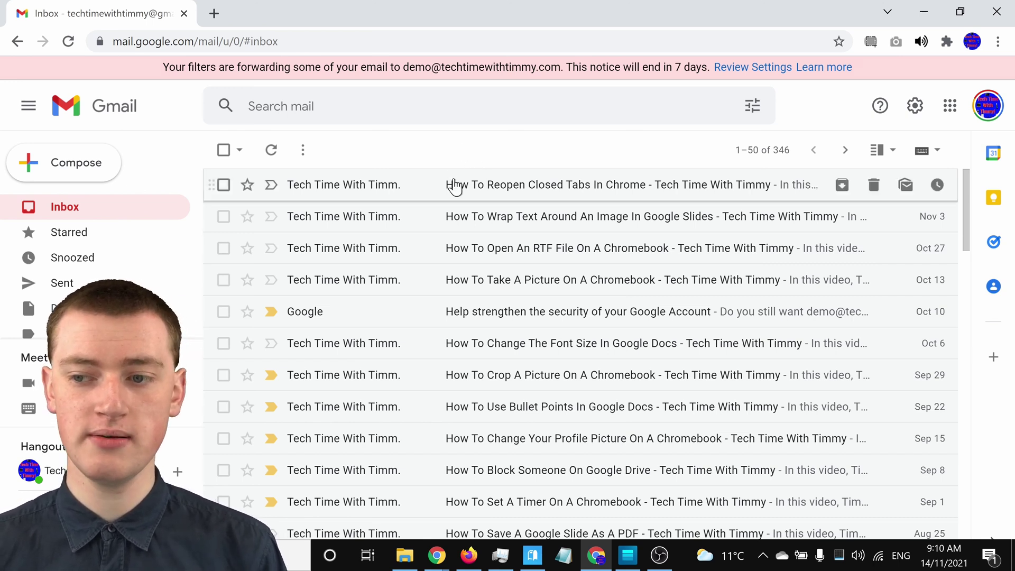
Delete the forwarding filter from the Filters and Blocked Addresses settings and confirm
{"action": "left_click", "coordinate": [917, 109]}
{"action": "left_click", "coordinate": [855, 190]}
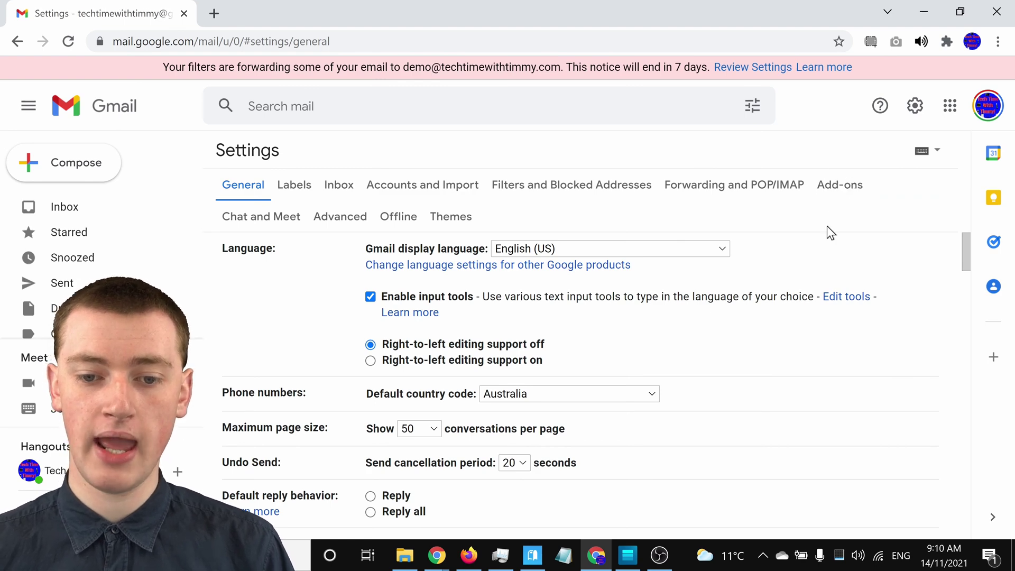
{"action": "left_click", "coordinate": [538, 189]}
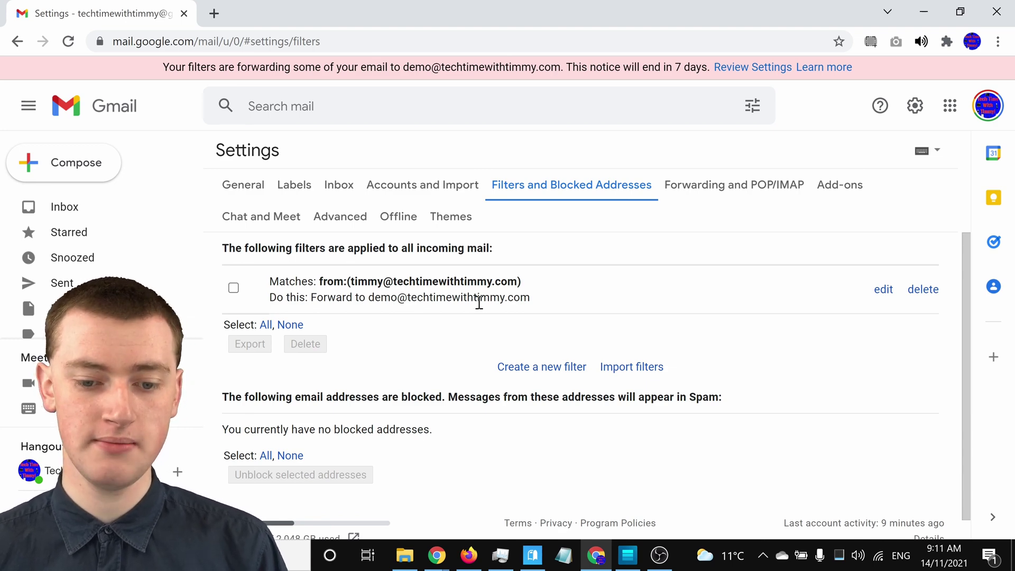
{"action": "left_click", "coordinate": [924, 292]}
{"action": "left_click", "coordinate": [676, 333]}
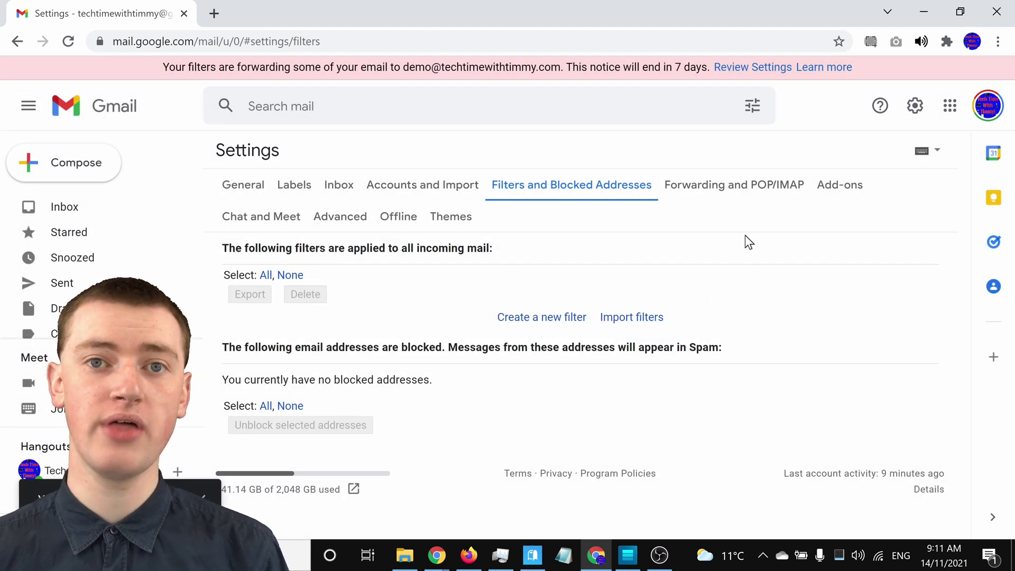